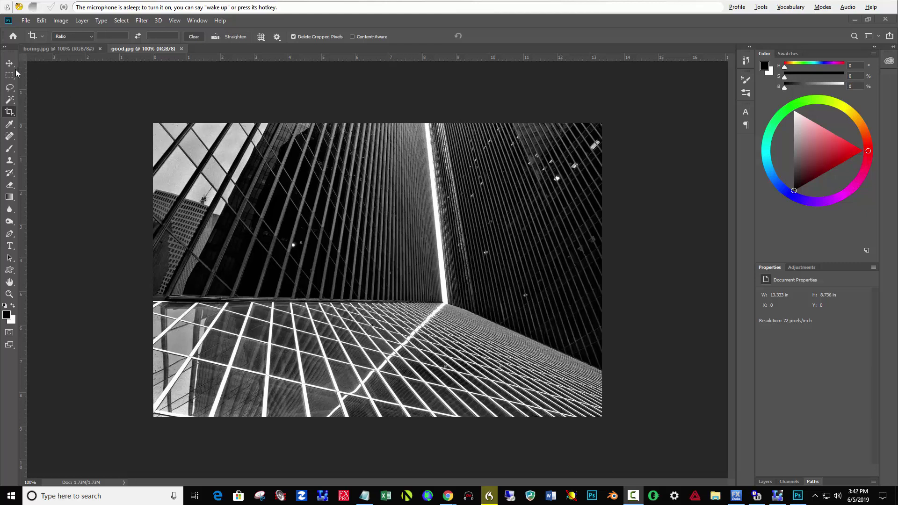
# Crop the good.jpg photo to about 13.03 by 8.04 in, trimming its right and lower edges
pyautogui.click(10, 115)
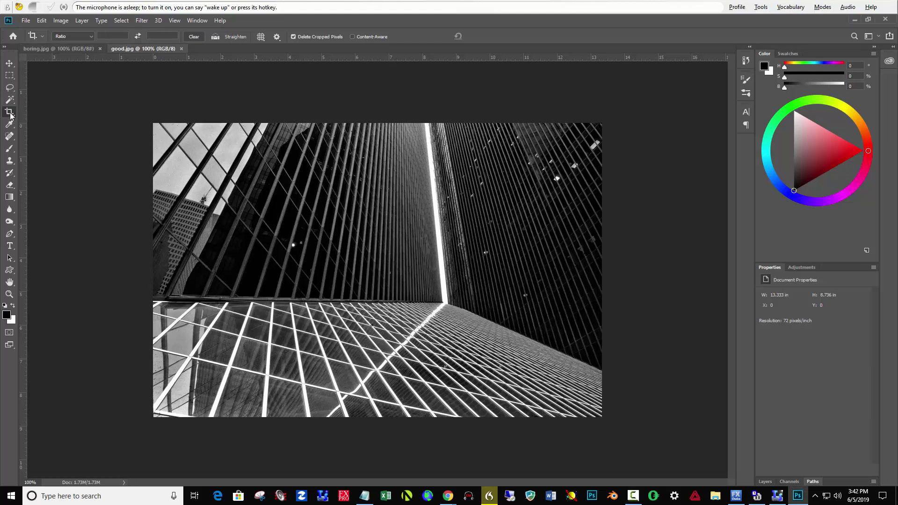
pyautogui.click(422, 284)
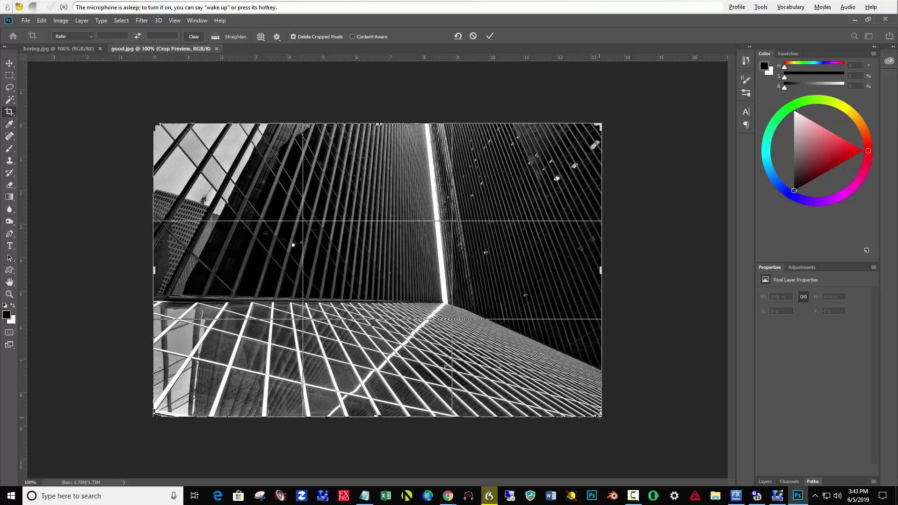
pyautogui.moveTo(600, 415); pyautogui.dragTo(596, 405)
pyautogui.hotkey('ctrl', 'r')
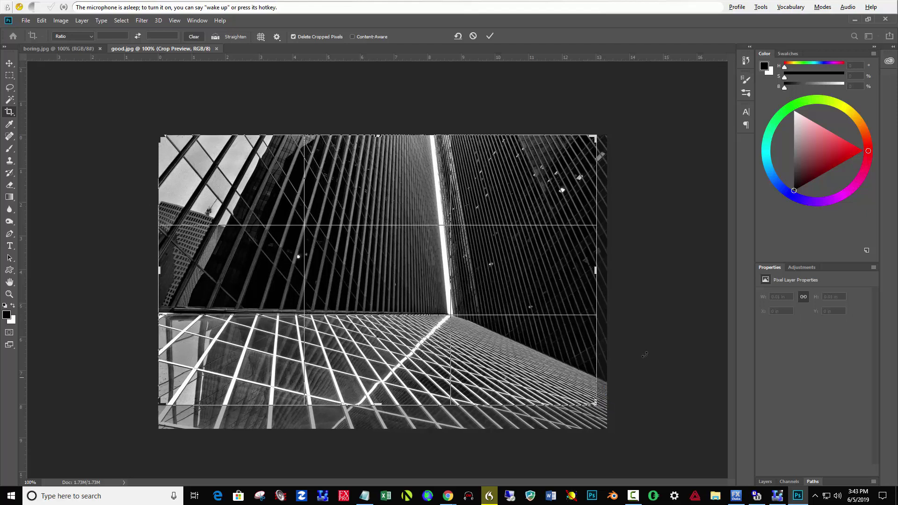
pyautogui.click(490, 36)
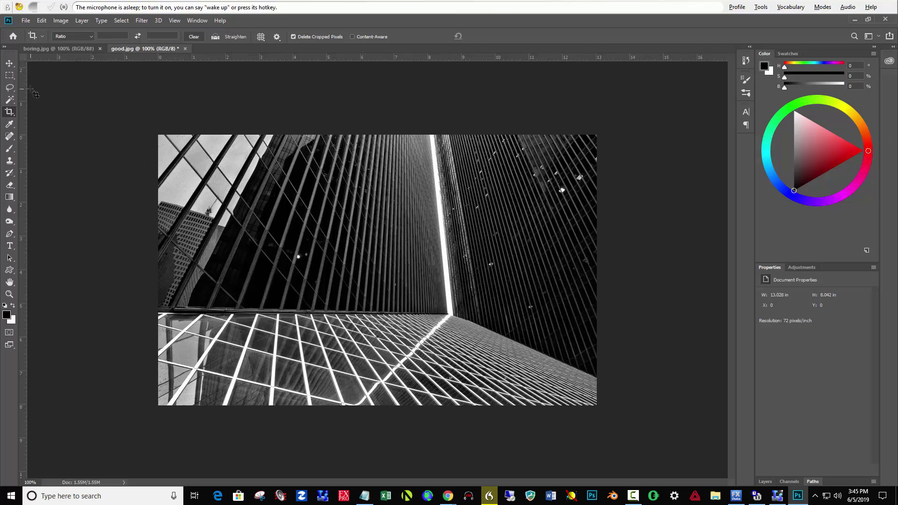
# Activate the Lasso tool, and collapse the docked panels to icons with only Layers expanded
pyautogui.click(10, 88)
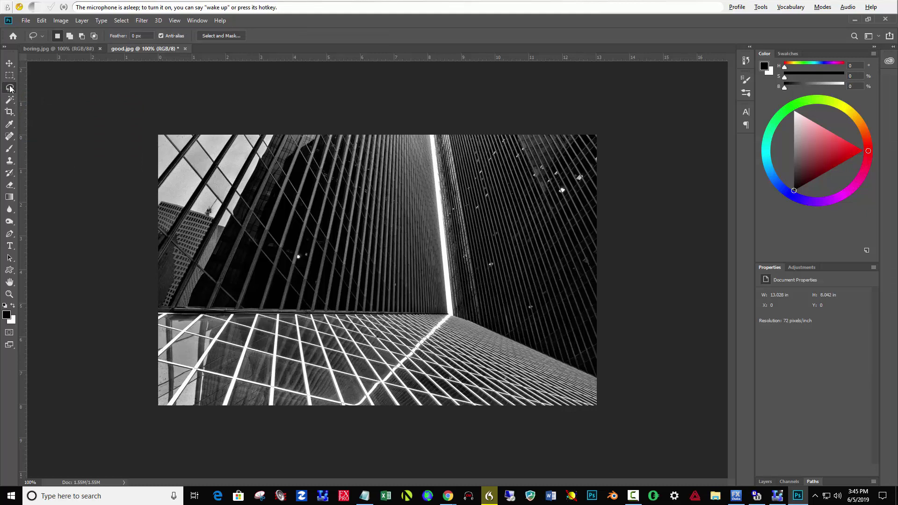
pyautogui.click(874, 46)
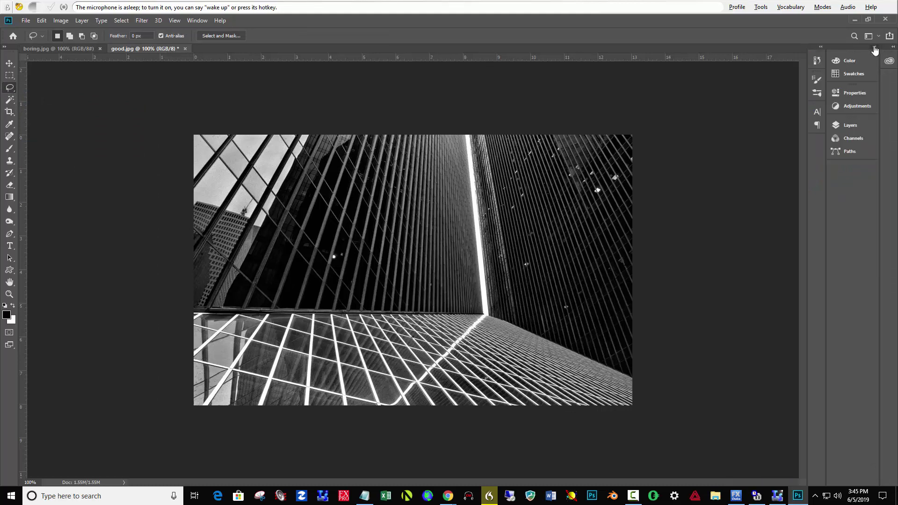
pyautogui.click(850, 125)
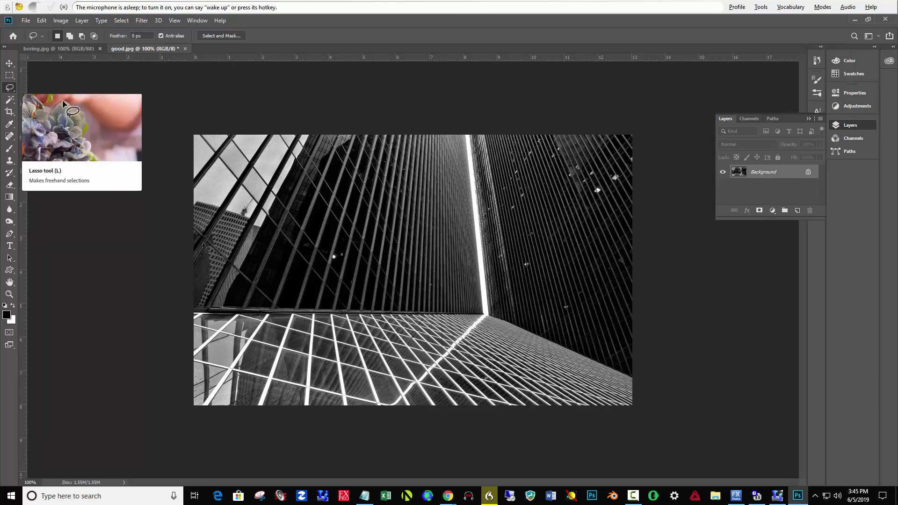
# Lasso the lower-left part of the tiled floor and feather the selection by 99.7 px in Select and Mask
pyautogui.moveTo(193, 310)
pyautogui.mouseDown()
pyautogui.moveTo(324, 323)
pyautogui.moveTo(481, 389)
pyautogui.moveTo(489, 413)
pyautogui.moveTo(468, 443)
pyautogui.moveTo(379, 469)
pyautogui.moveTo(236, 483)
pyautogui.moveTo(158, 470)
pyautogui.moveTo(83, 400)
pyautogui.moveTo(90, 312)
pyautogui.mouseUp()
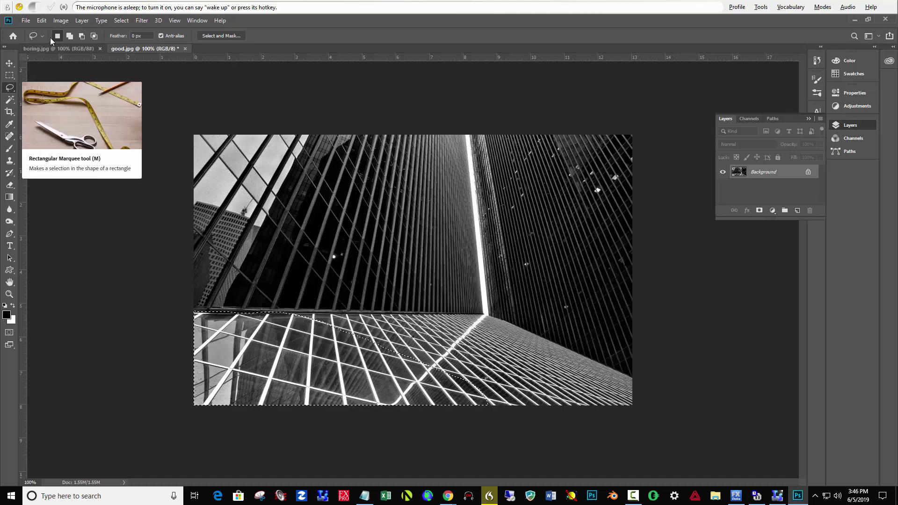
pyautogui.click(232, 37)
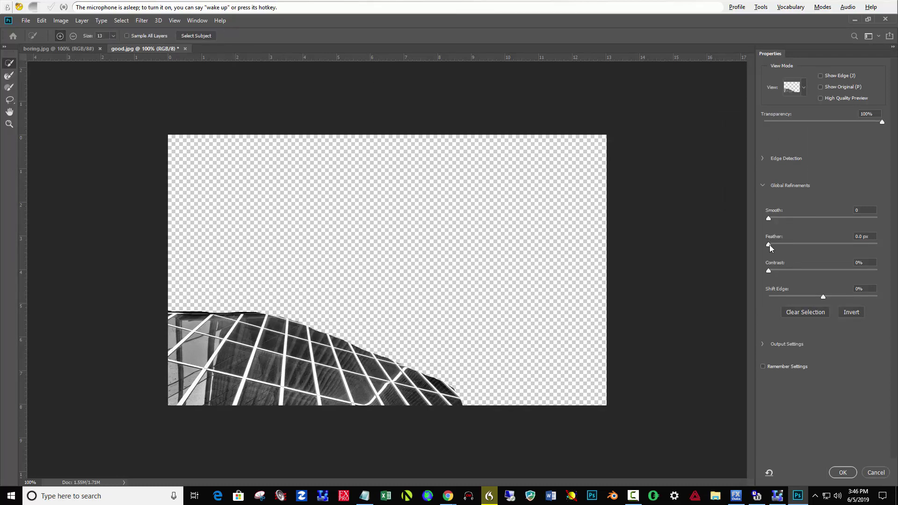
pyautogui.moveTo(770, 245); pyautogui.dragTo(838, 242)
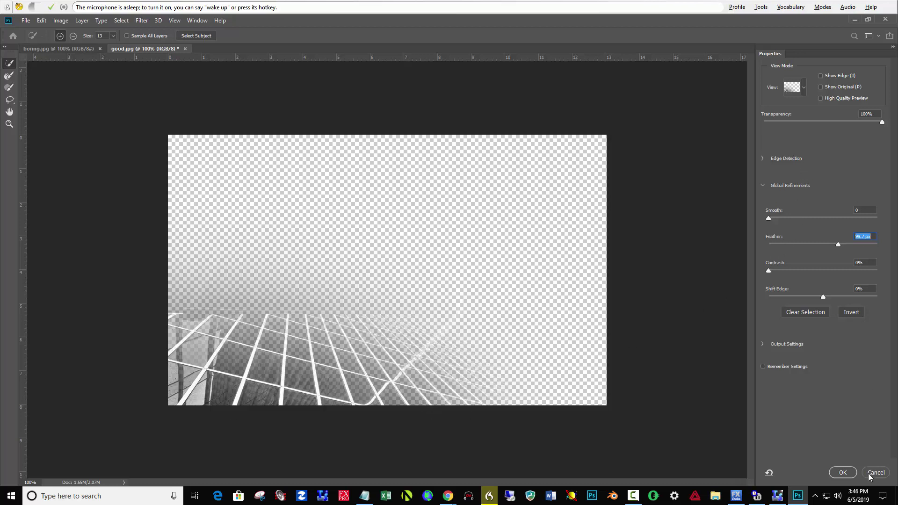
pyautogui.click(842, 473)
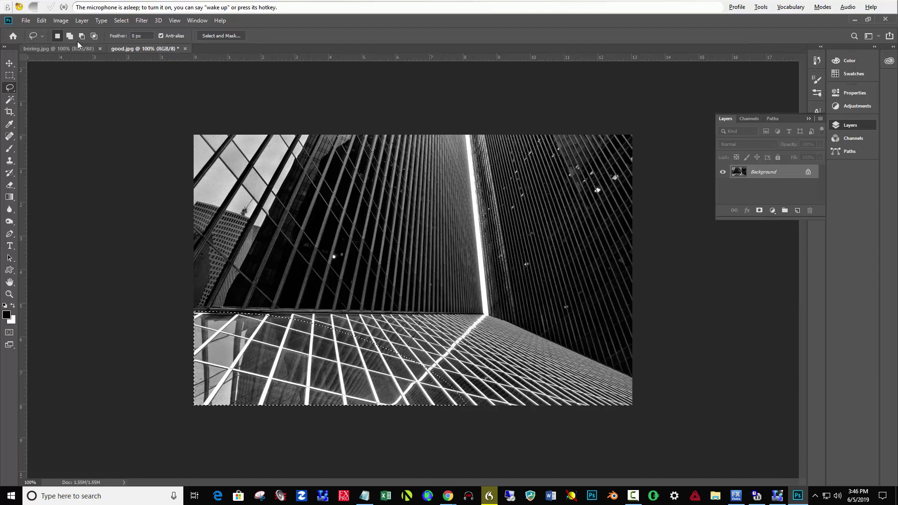
# Darken the selected floor area with Brightness/Contrast, setting brightness to -122 and contrast to -50
pyautogui.click(61, 21)
pyautogui.moveTo(128, 47)
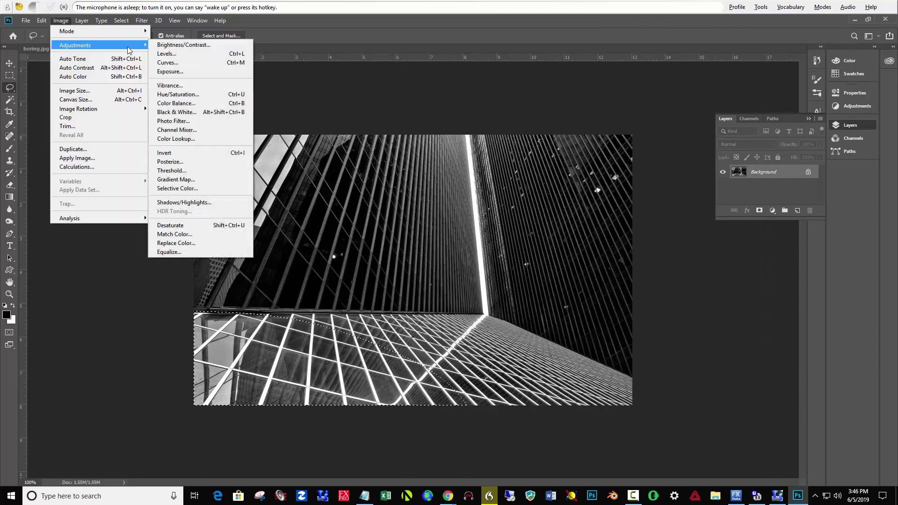
pyautogui.click(189, 44)
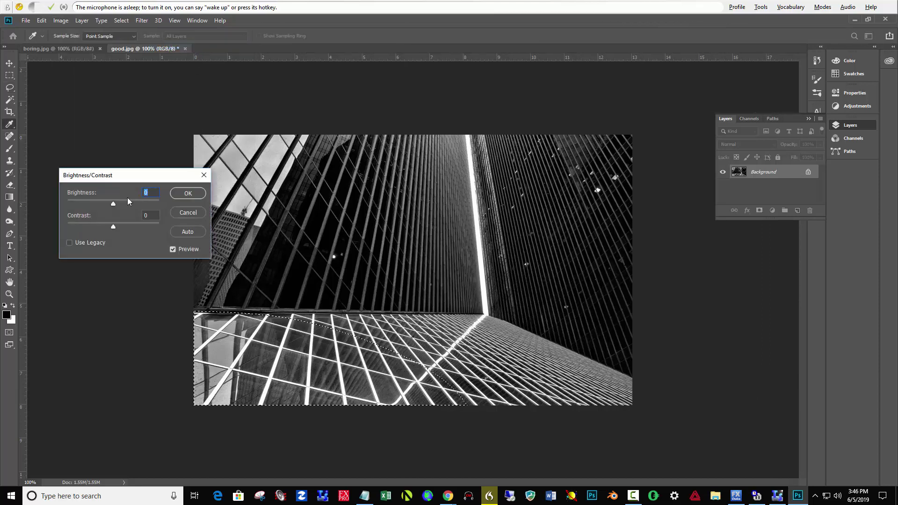
pyautogui.moveTo(110, 204); pyautogui.dragTo(94, 204)
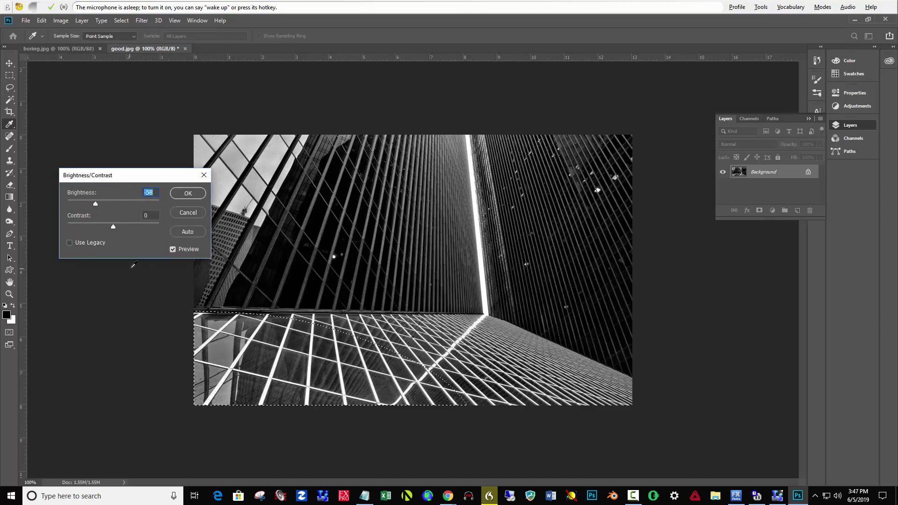
pyautogui.moveTo(116, 227); pyautogui.dragTo(30, 222)
pyautogui.moveTo(94, 203); pyautogui.dragTo(82, 203)
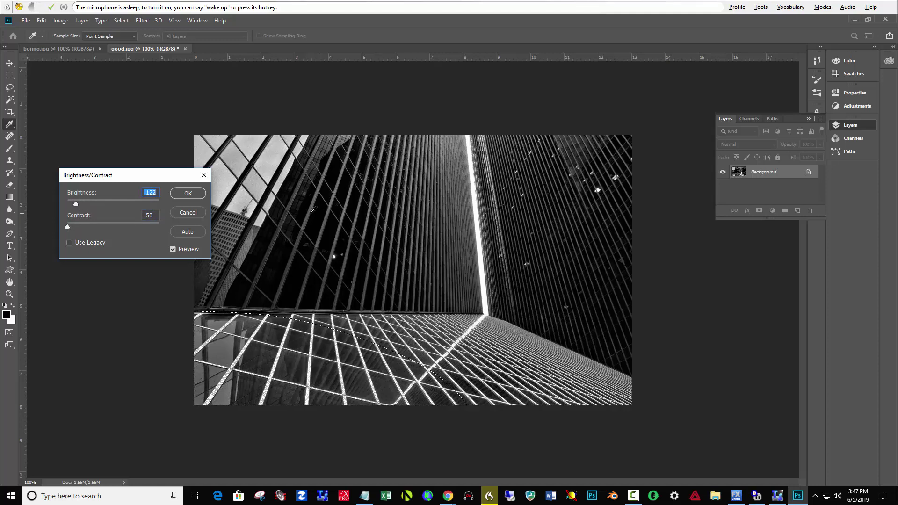
pyautogui.click(187, 194)
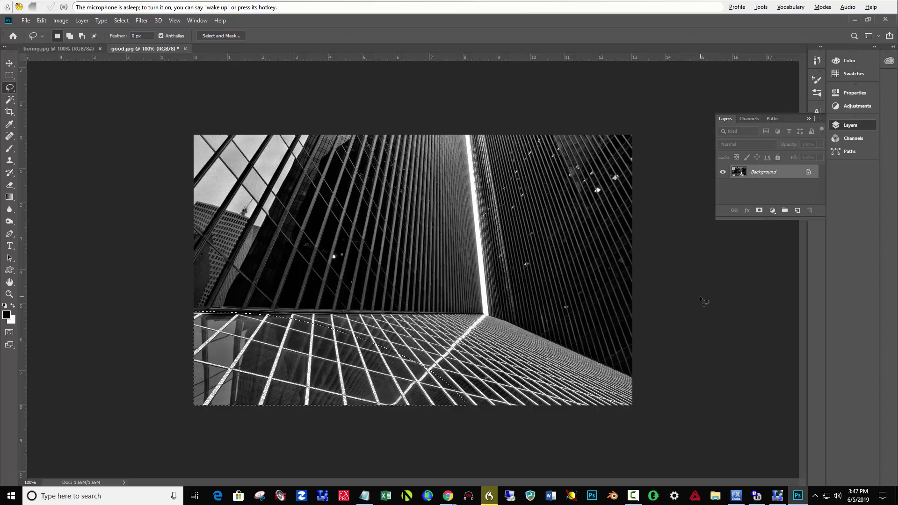
# Undo the floor darkening, the selection, the crop and the Update From File change
pyautogui.hotkey('ctrl', 'z')
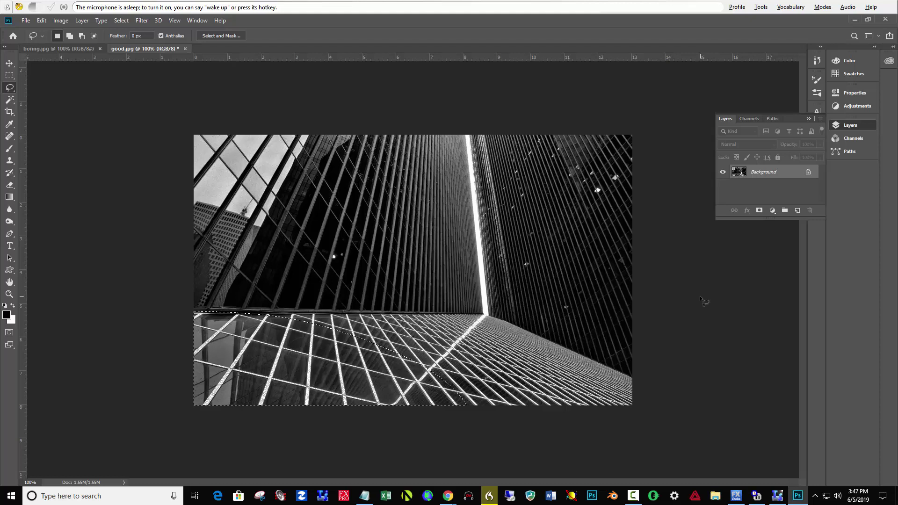
pyautogui.hotkey('ctrl', 'd')
pyautogui.hotkey('ctrl', 'z')
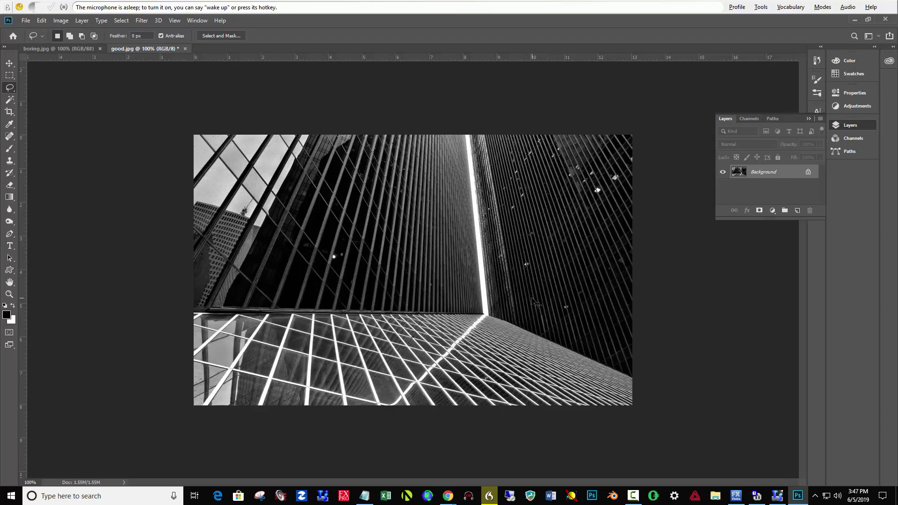
pyautogui.hotkey('ctrl', 'z')
pyautogui.hotkey('ctrl', 'z')
pyautogui.hotkey('ctrl', 'z')
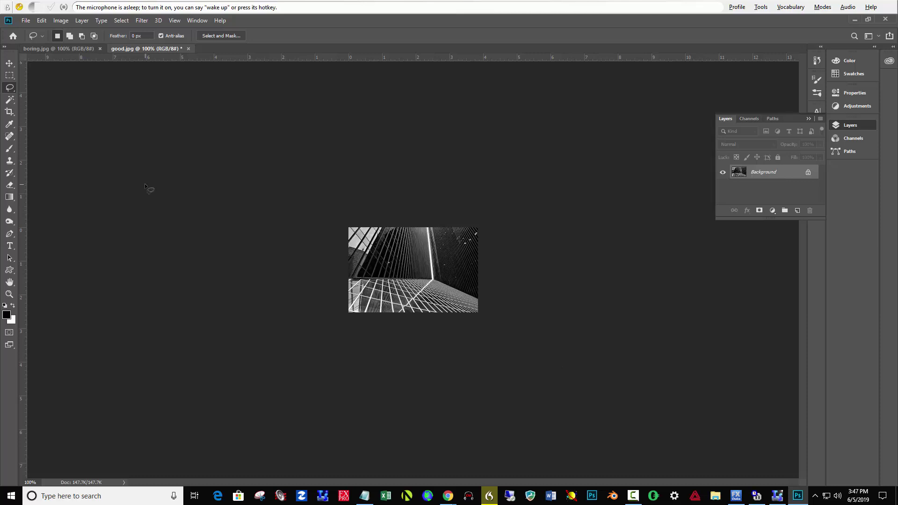
# Redo the Update From File change on the photo
pyautogui.click(29, 20)
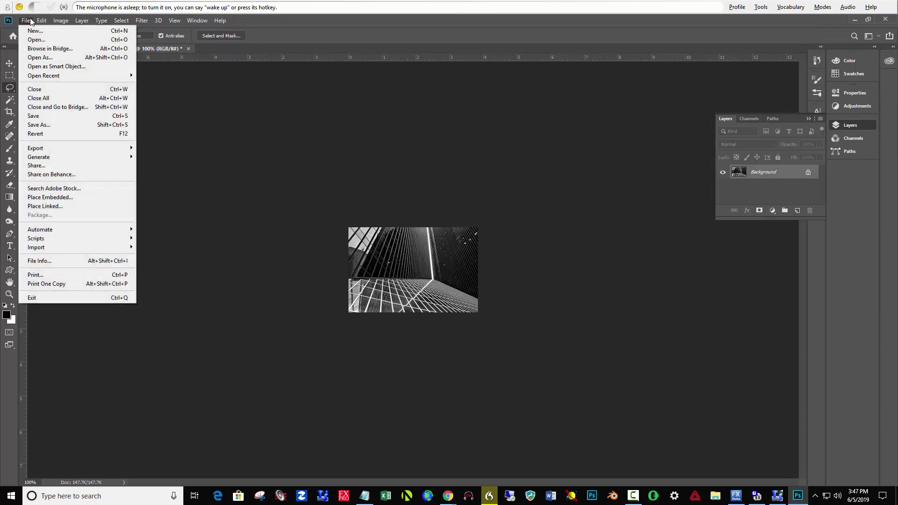
pyautogui.moveTo(41, 20)
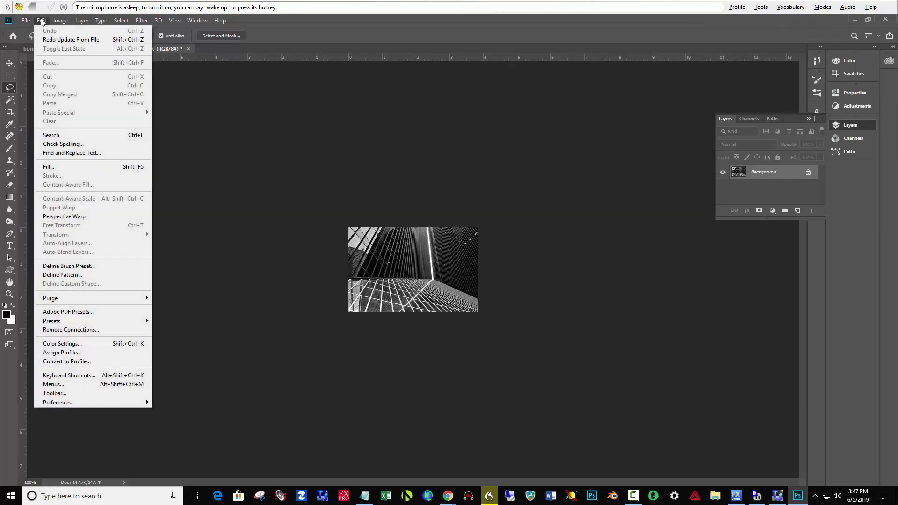
pyautogui.click(52, 43)
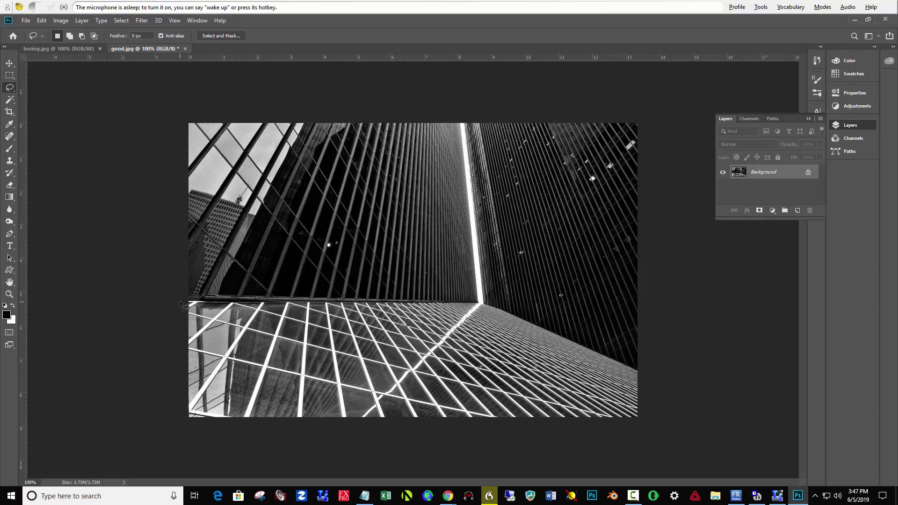
# Lasso the lower-left floor area of the uncropped photo and feather the selection by about 56 px
pyautogui.moveTo(180, 304)
pyautogui.mouseDown()
pyautogui.moveTo(299, 311)
pyautogui.moveTo(397, 349)
pyautogui.moveTo(468, 412)
pyautogui.moveTo(430, 444)
pyautogui.moveTo(258, 454)
pyautogui.moveTo(167, 428)
pyautogui.moveTo(154, 312)
pyautogui.moveTo(160, 296)
pyautogui.moveTo(202, 298)
pyautogui.mouseUp()
pyautogui.click(229, 36)
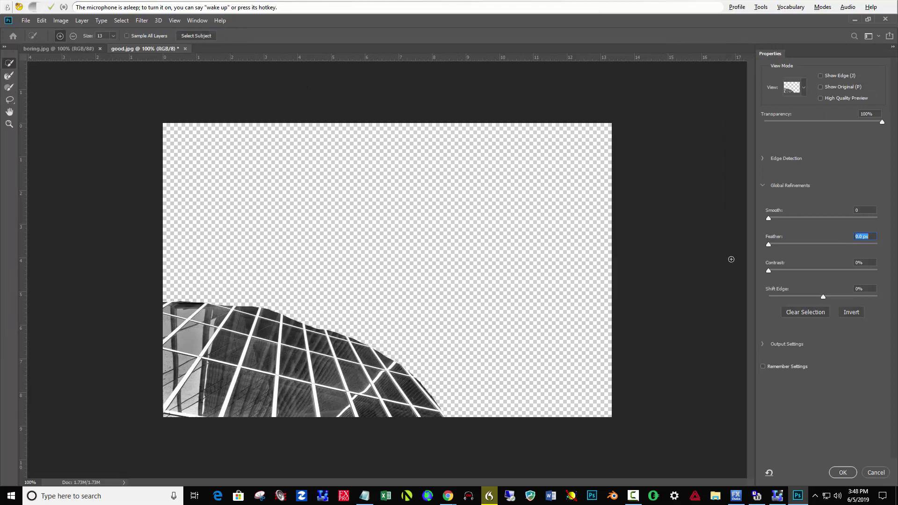
pyautogui.moveTo(776, 242); pyautogui.dragTo(828, 242)
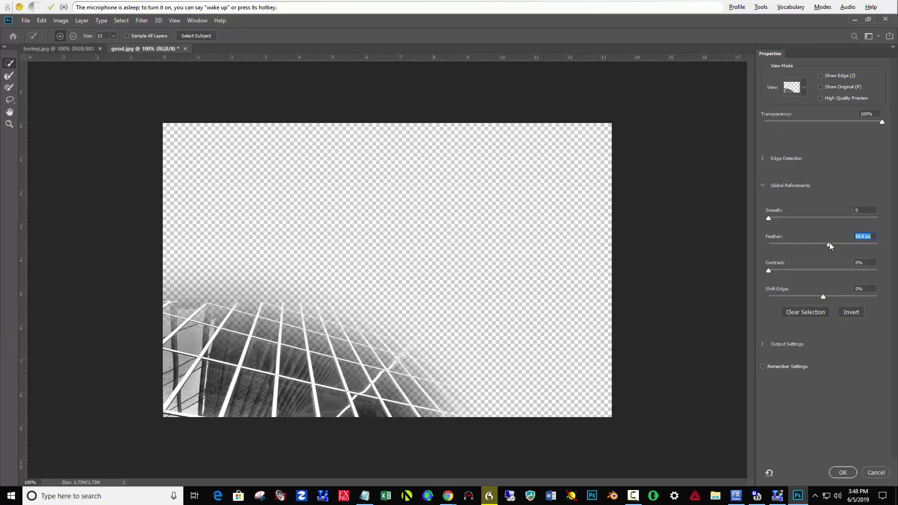
pyautogui.click(843, 473)
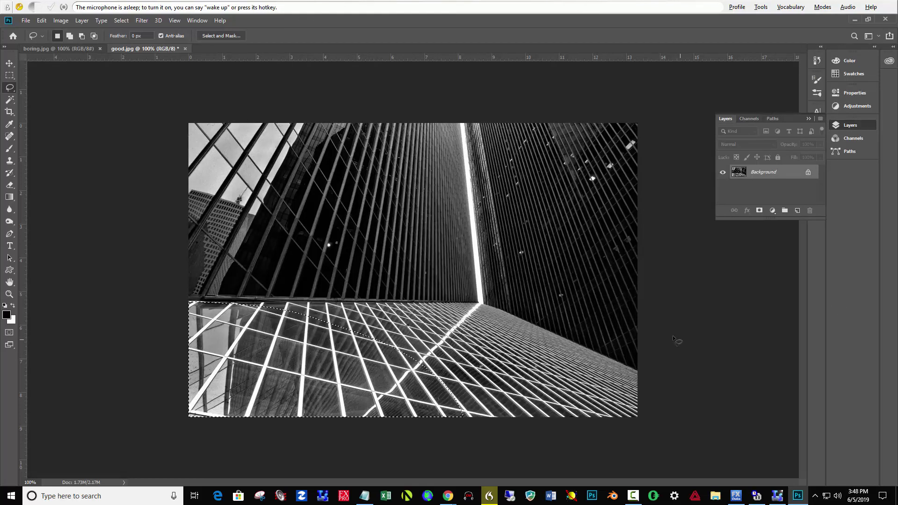
# Darken the feathered floor selection with Brightness/Contrast, using brightness -141 and contrast -50
pyautogui.click(61, 20)
pyautogui.moveTo(74, 46)
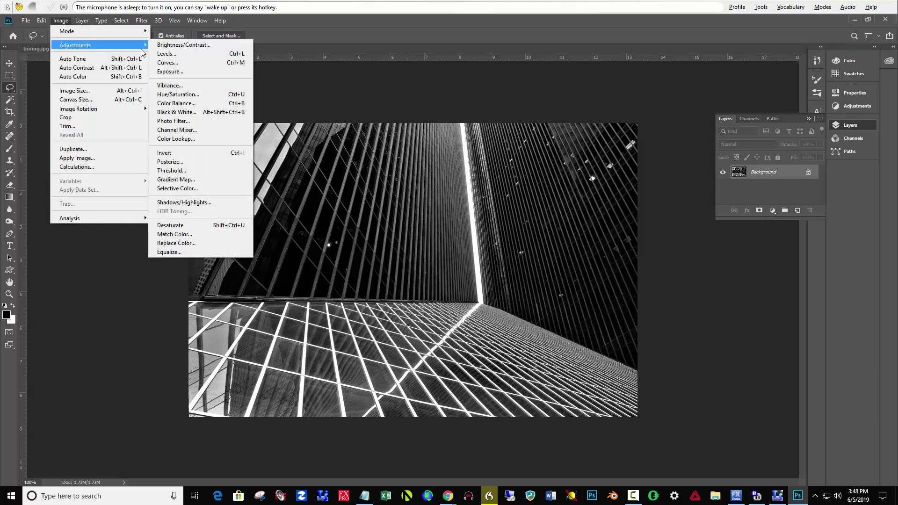
pyautogui.click(175, 45)
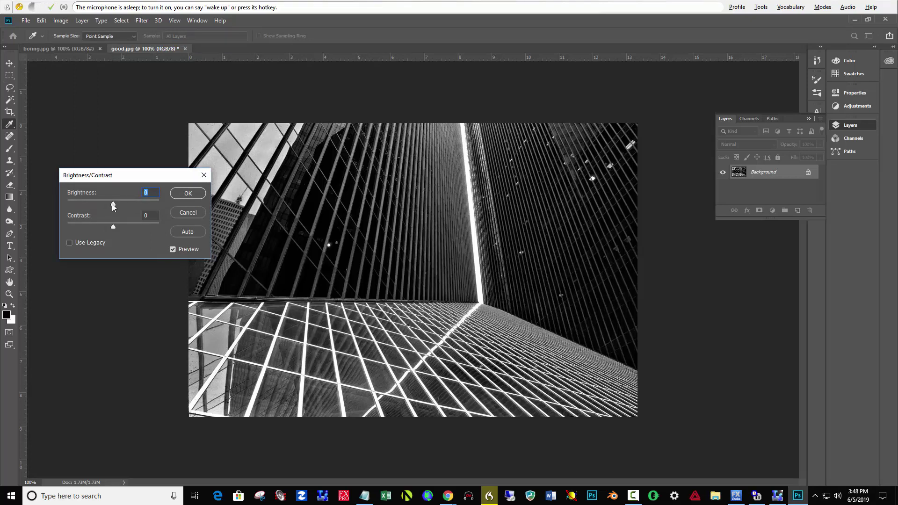
pyautogui.moveTo(112, 204); pyautogui.dragTo(71, 203)
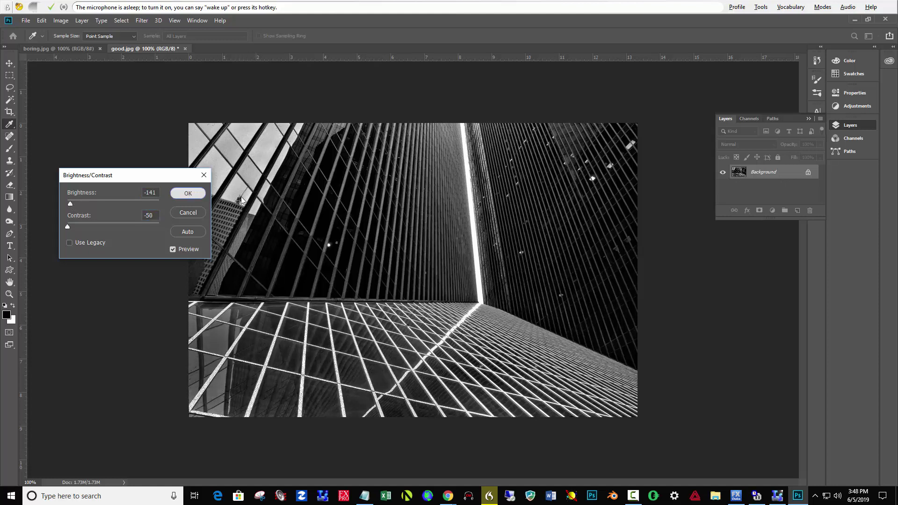
pyautogui.click(187, 193)
# Lasso the bright sky area in the photo's upper-left corner and feather the selection by 56.8 px
pyautogui.press('l')
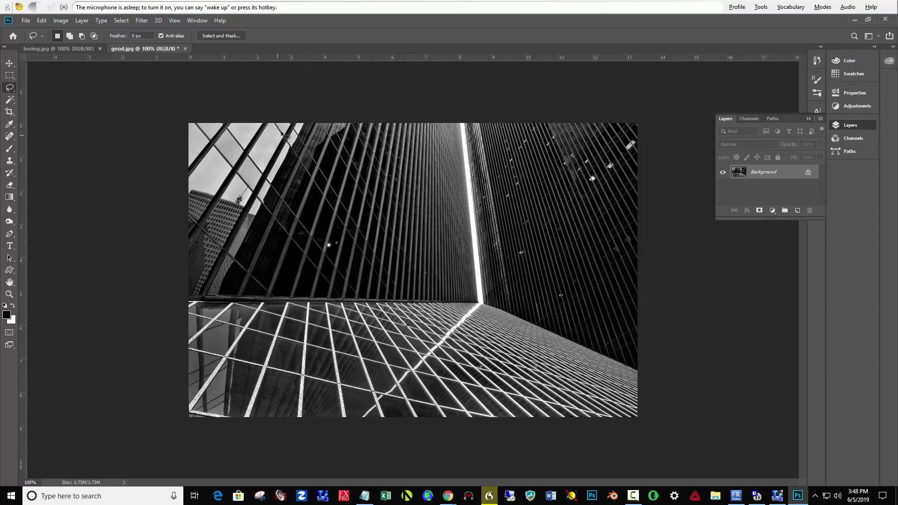
pyautogui.moveTo(308, 122)
pyautogui.mouseDown()
pyautogui.moveTo(255, 228)
pyautogui.moveTo(201, 213)
pyautogui.moveTo(246, 73)
pyautogui.moveTo(262, 72)
pyautogui.mouseUp()
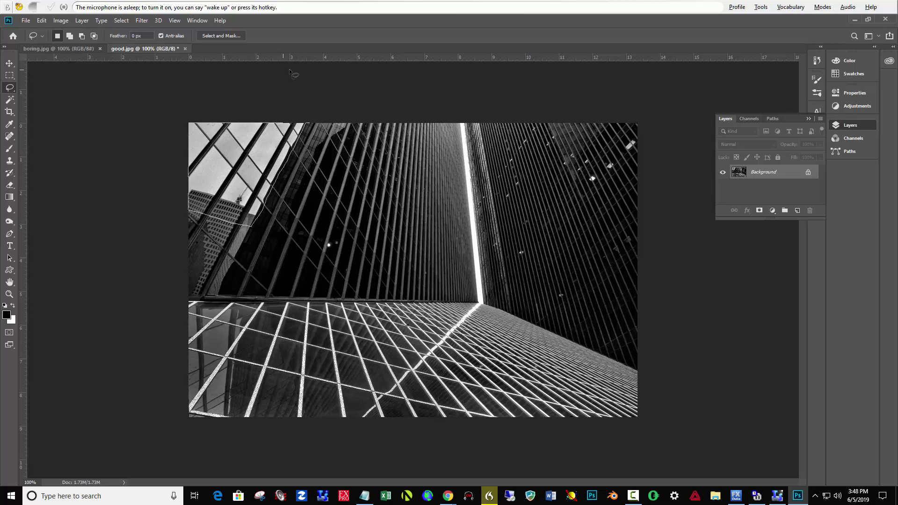
pyautogui.click(231, 35)
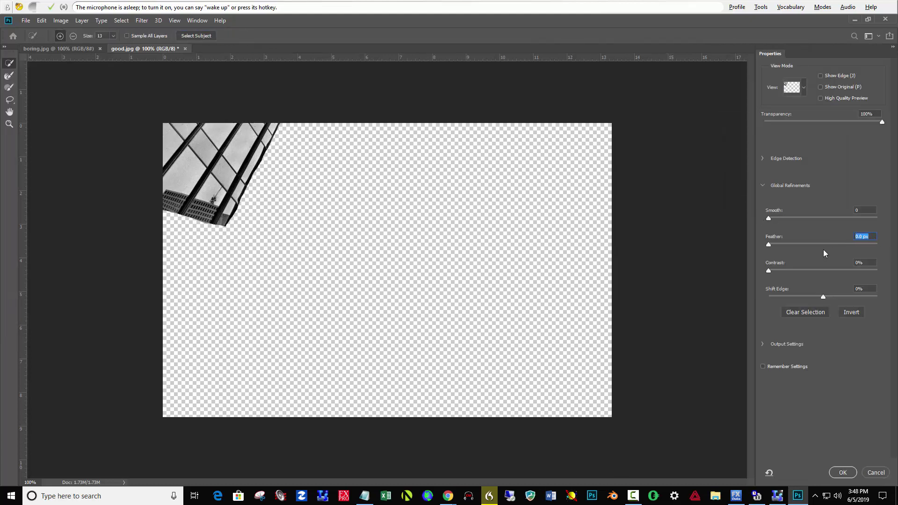
pyautogui.click(826, 244)
pyautogui.moveTo(827, 245); pyautogui.dragTo(829, 244)
pyautogui.click(842, 473)
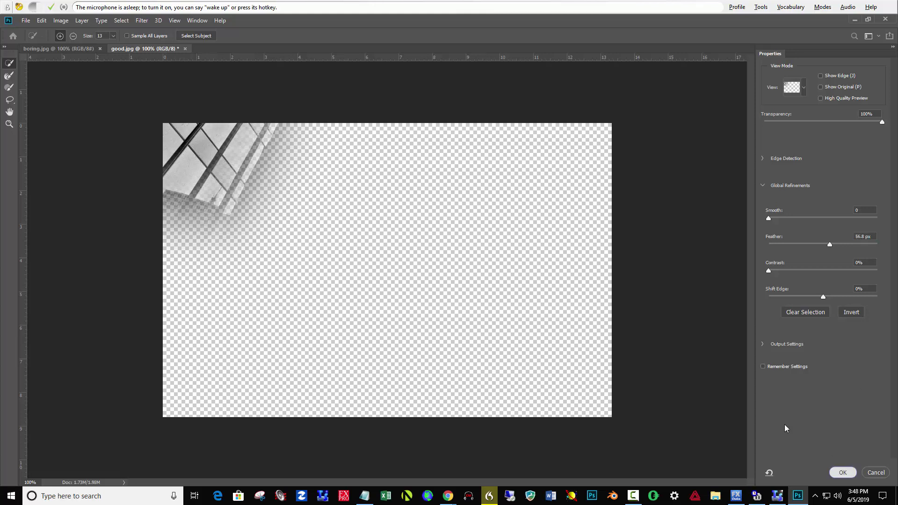
# Darken the selected sky area in the upper-left corner with the Brightness/Contrast adjustment
pyautogui.click(61, 20)
pyautogui.moveTo(70, 52)
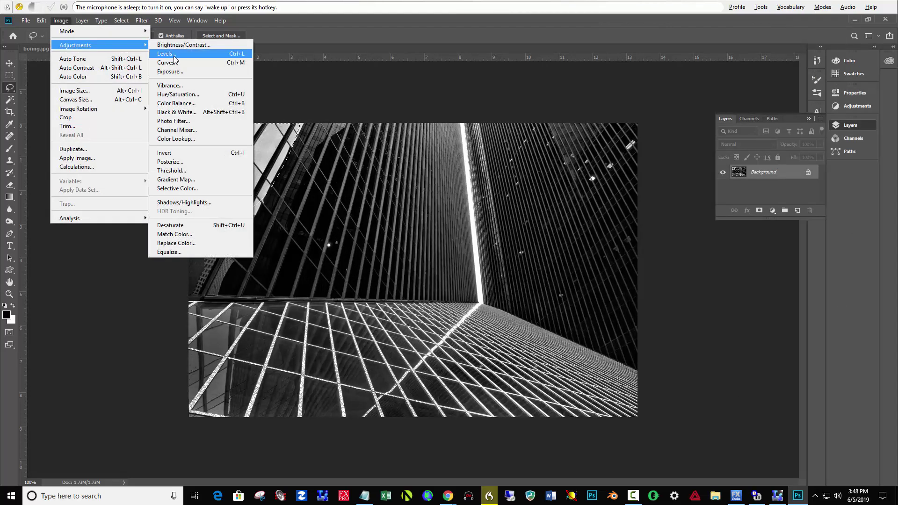
pyautogui.click(178, 44)
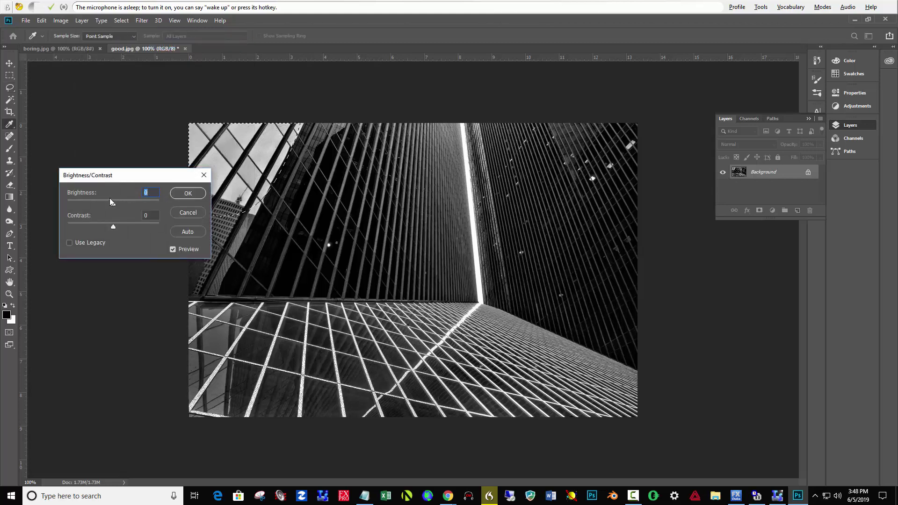
pyautogui.moveTo(91, 248); pyautogui.dragTo(80, 249)
pyautogui.click(166, 238)
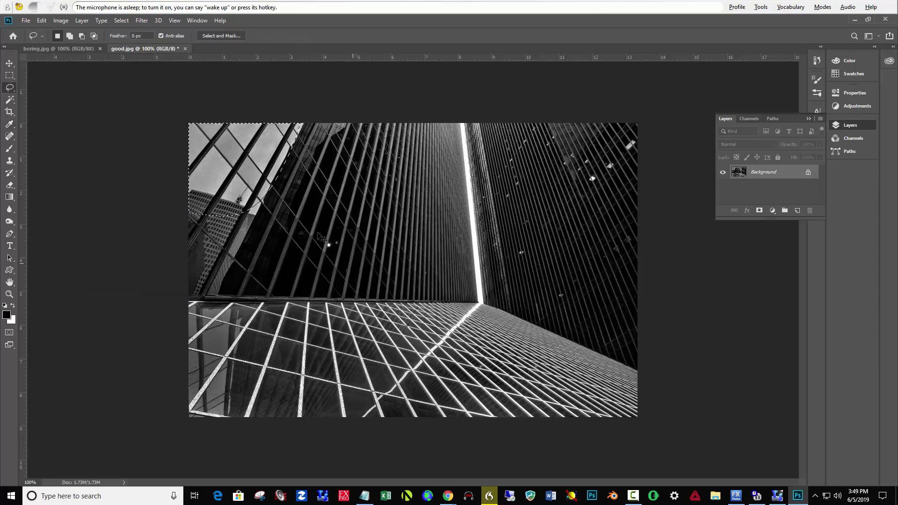
# Replace the sky selection with a large lasso selection around the photo's converging lines, feathered by about 92.6 px
pyautogui.click(122, 20)
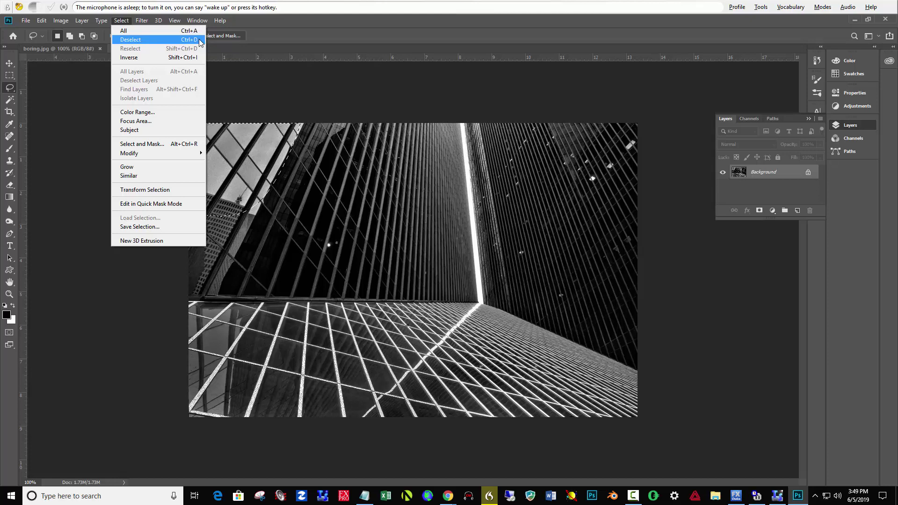
pyautogui.click(247, 90)
pyautogui.click(247, 90)
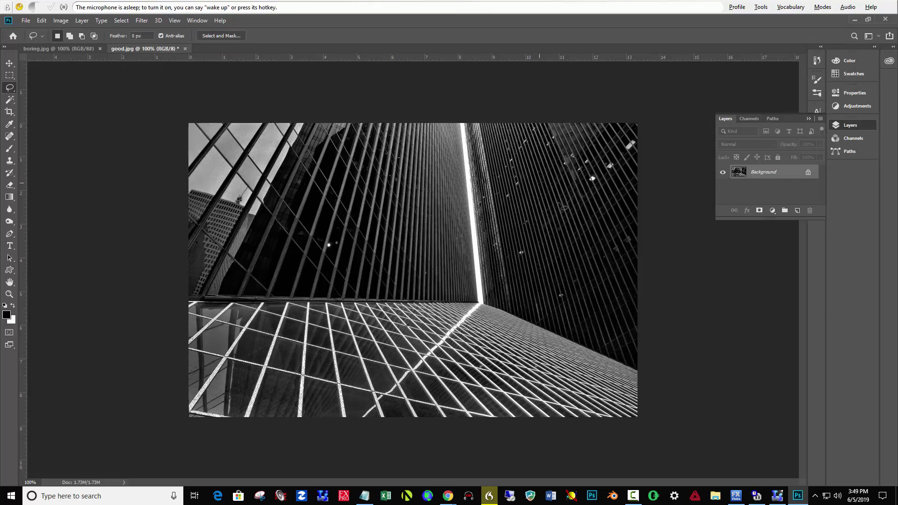
pyautogui.moveTo(526, 166)
pyautogui.mouseDown()
pyautogui.moveTo(421, 163)
pyautogui.moveTo(344, 189)
pyautogui.moveTo(313, 229)
pyautogui.moveTo(294, 307)
pyautogui.moveTo(327, 352)
pyautogui.moveTo(435, 407)
pyautogui.moveTo(536, 407)
pyautogui.moveTo(577, 366)
pyautogui.moveTo(591, 305)
pyautogui.moveTo(573, 223)
pyautogui.moveTo(543, 191)
pyautogui.moveTo(417, 164)
pyautogui.mouseUp()
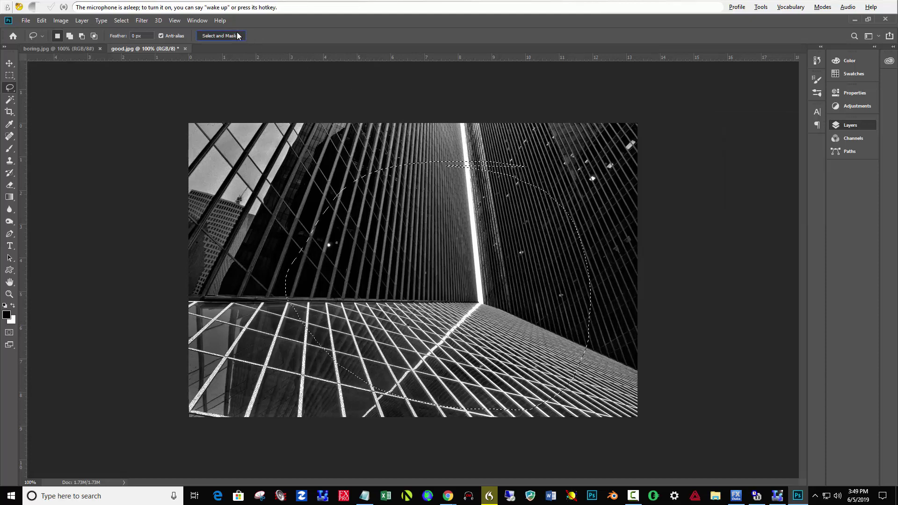
pyautogui.click(236, 35)
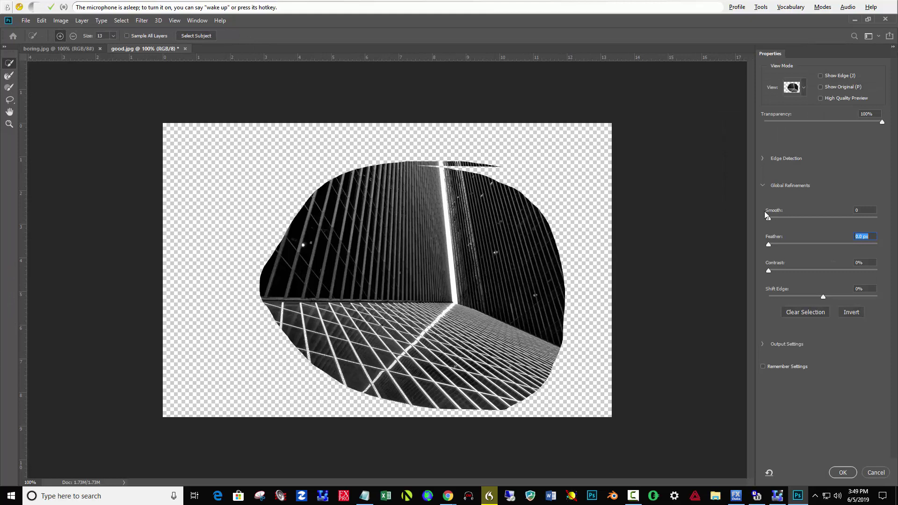
pyautogui.moveTo(814, 243); pyautogui.dragTo(837, 242)
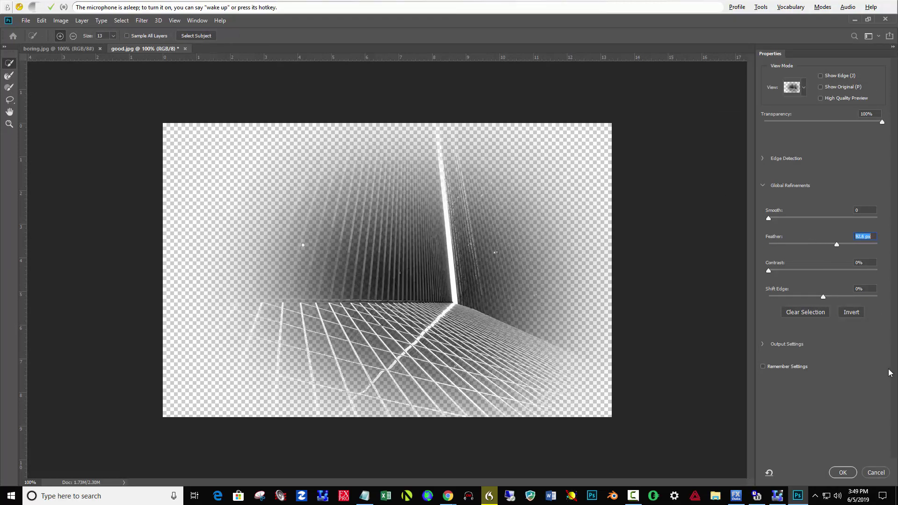
pyautogui.press('Return')
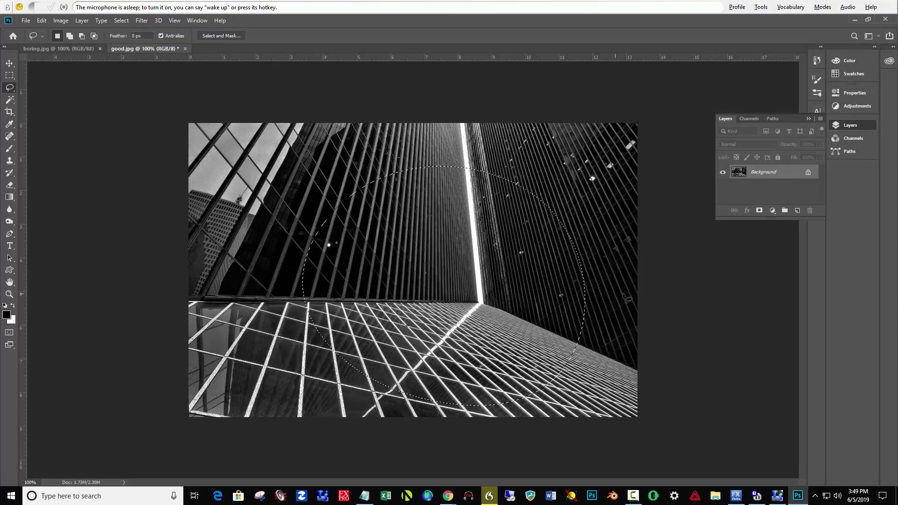
# Hide the selection edges and brighten the feathered central area with Levels, using white input 235 and midtone 1.46
pyautogui.hotkey('ctrl', 'd')
pyautogui.hotkey('ctrl', 'l')
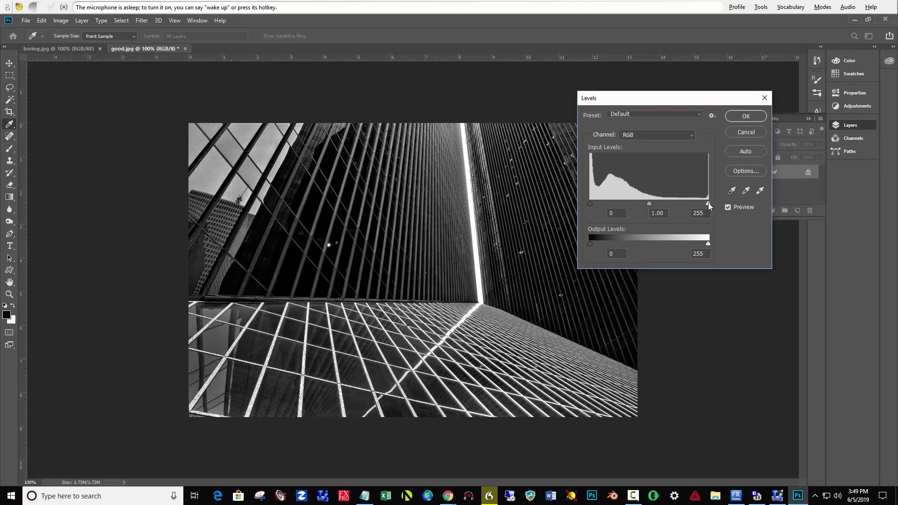
pyautogui.moveTo(707, 205); pyautogui.dragTo(705, 204)
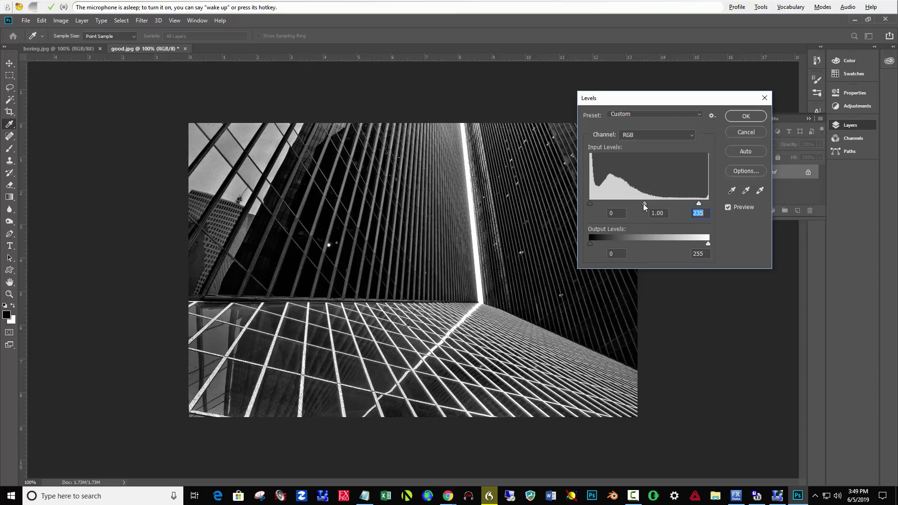
pyautogui.moveTo(643, 204); pyautogui.dragTo(629, 204)
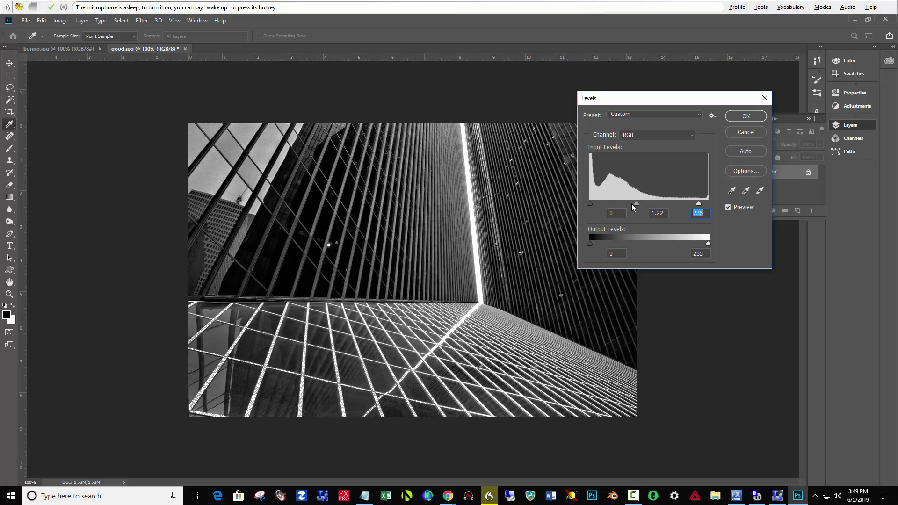
pyautogui.click(629, 204)
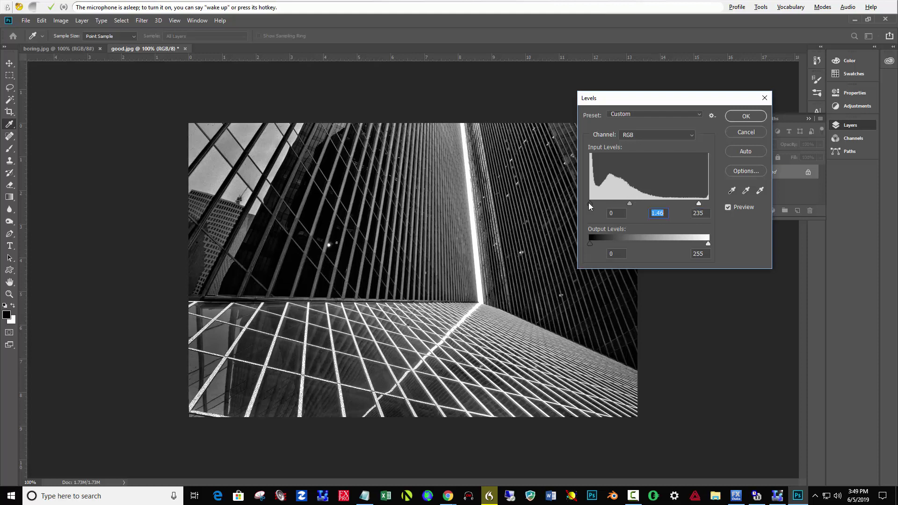
pyautogui.click(748, 116)
pyautogui.press('l')
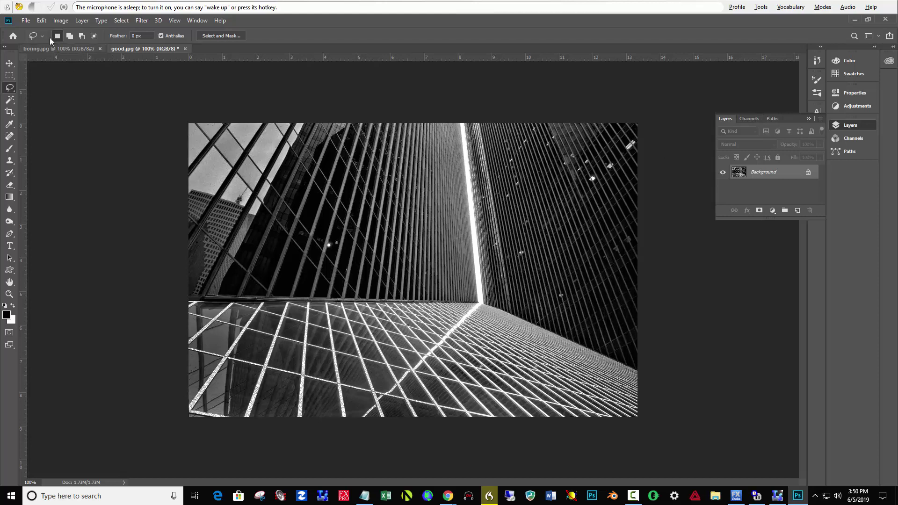
# Undo and redo the Levels adjustment to compare the central area before and after brightening
pyautogui.click(41, 20)
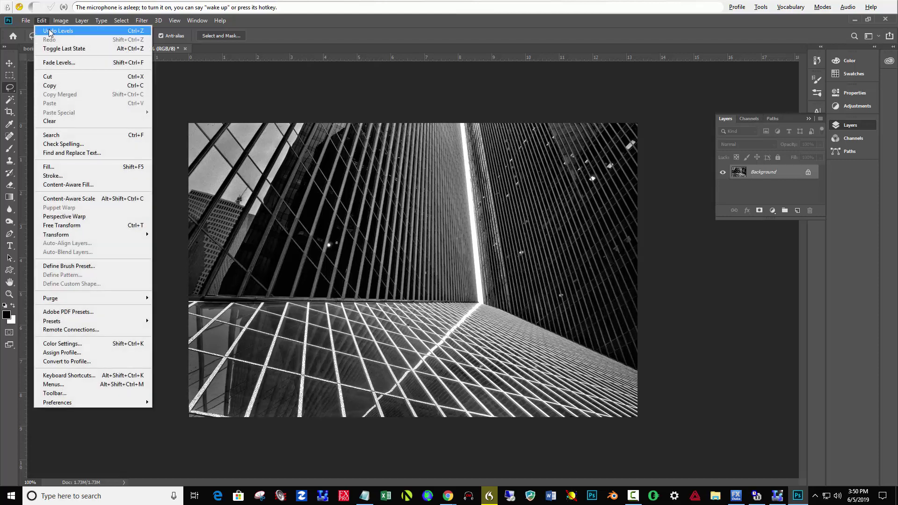
pyautogui.click(51, 31)
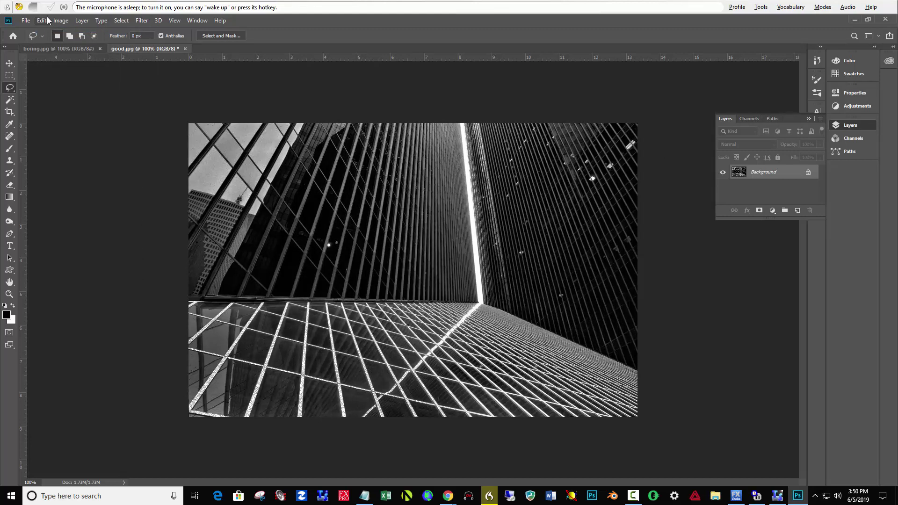
pyautogui.click(45, 21)
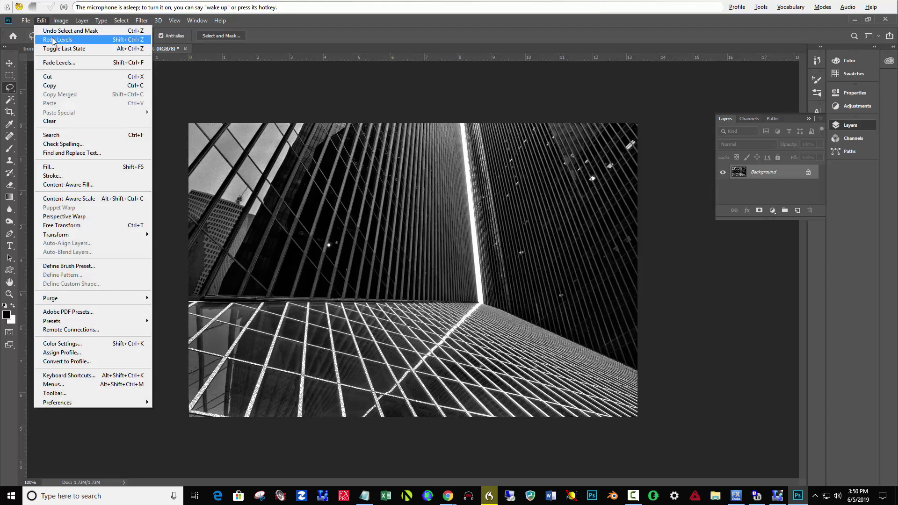
pyautogui.click(53, 40)
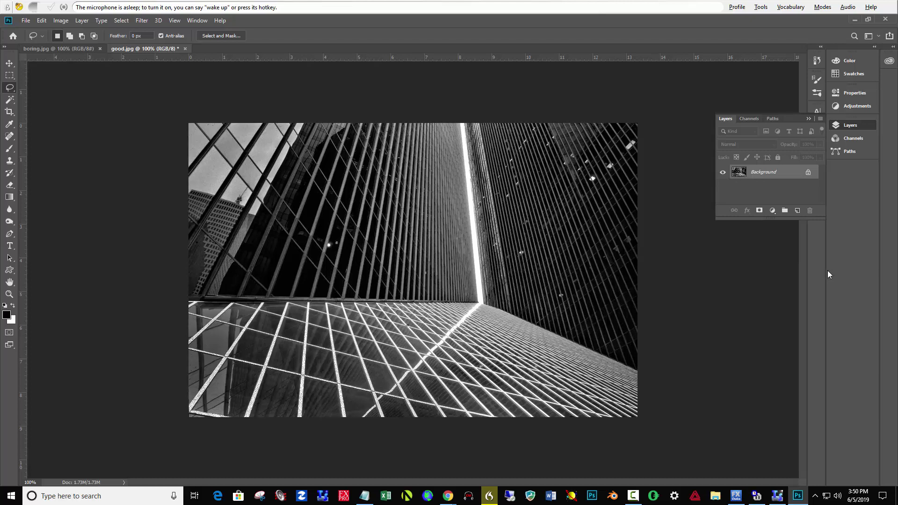
# Compare the unedited photo with the final edit by switching between the Update From File and Levels history states, ending on Levels
pyautogui.click(819, 60)
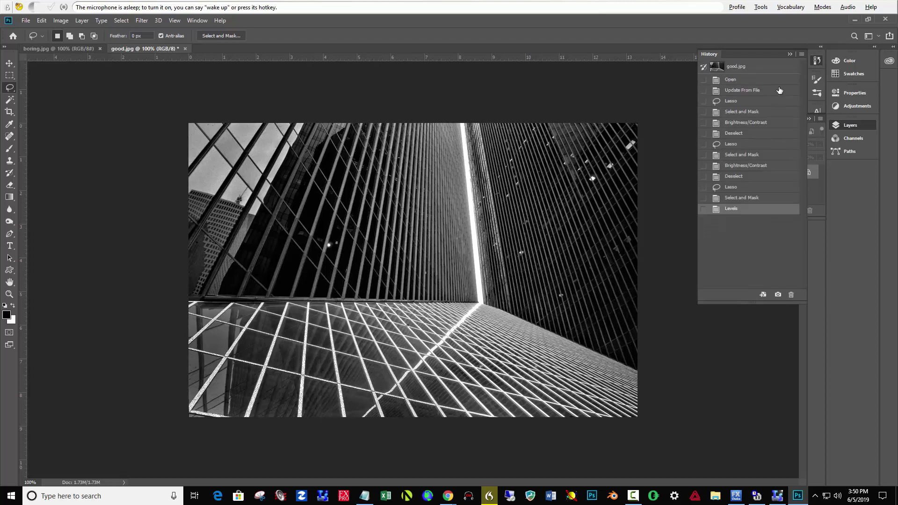
pyautogui.click(778, 83)
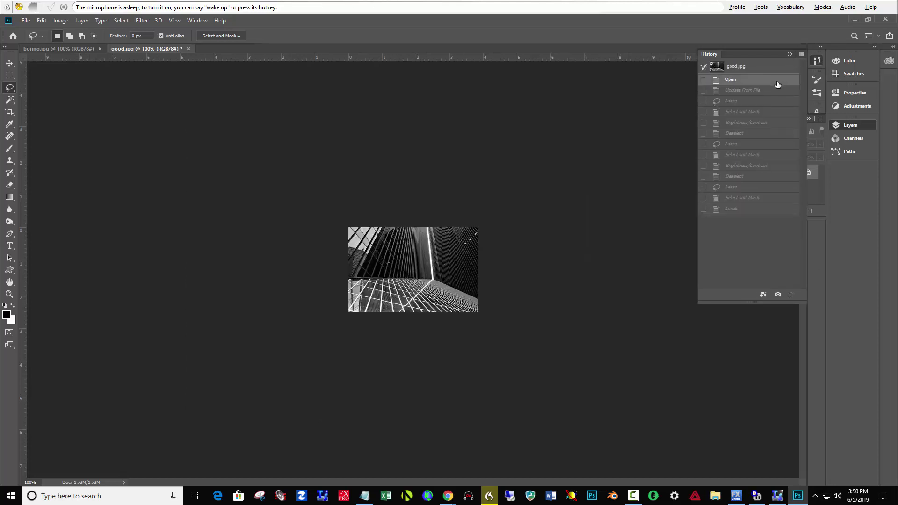
pyautogui.click(773, 92)
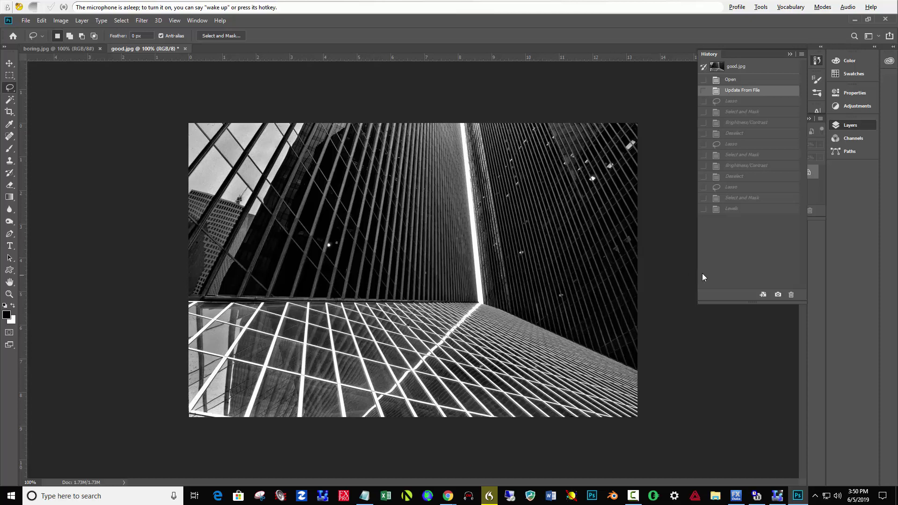
pyautogui.click(749, 210)
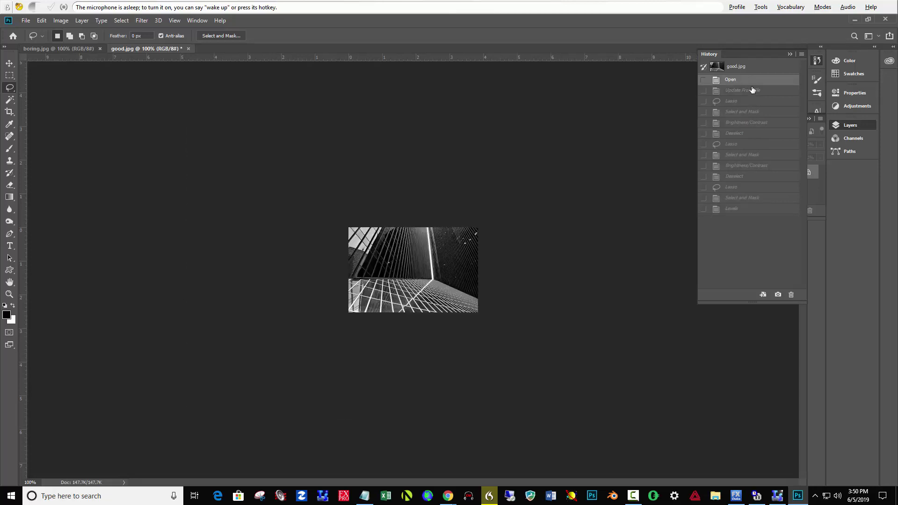
pyautogui.click(752, 90)
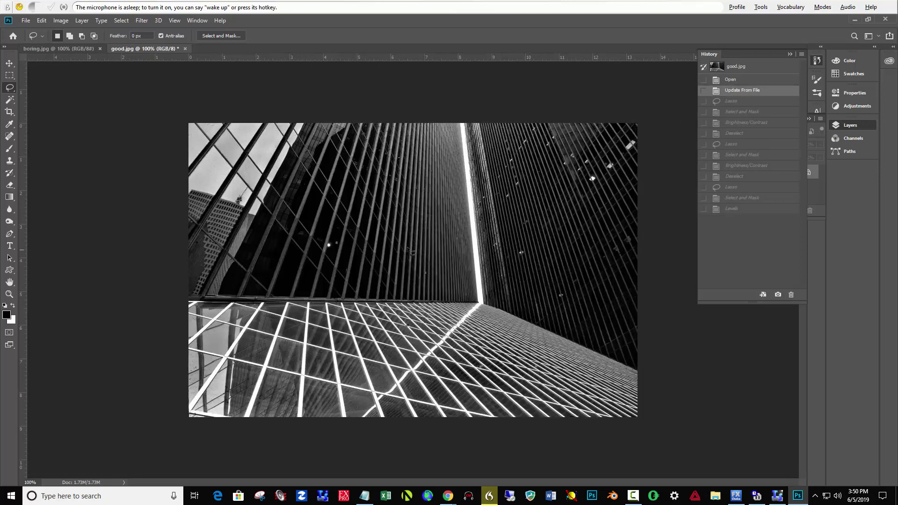
pyautogui.click(726, 209)
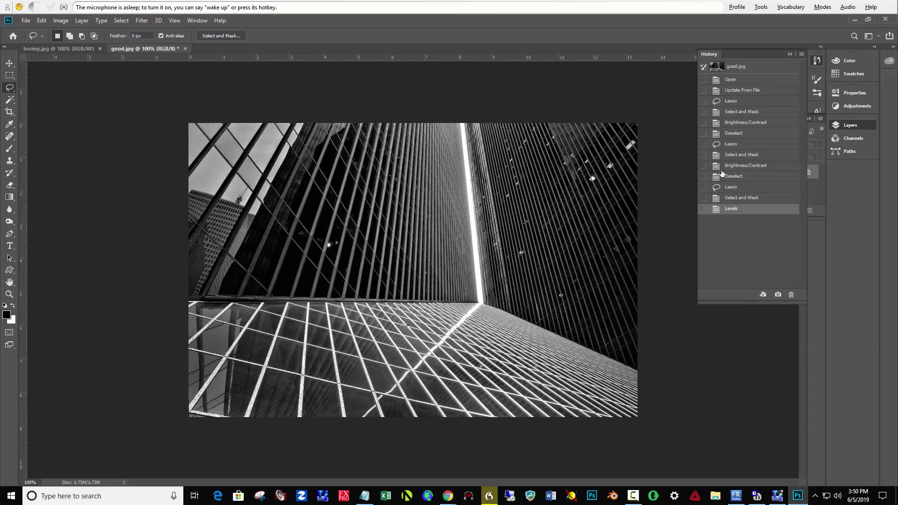
pyautogui.click(737, 92)
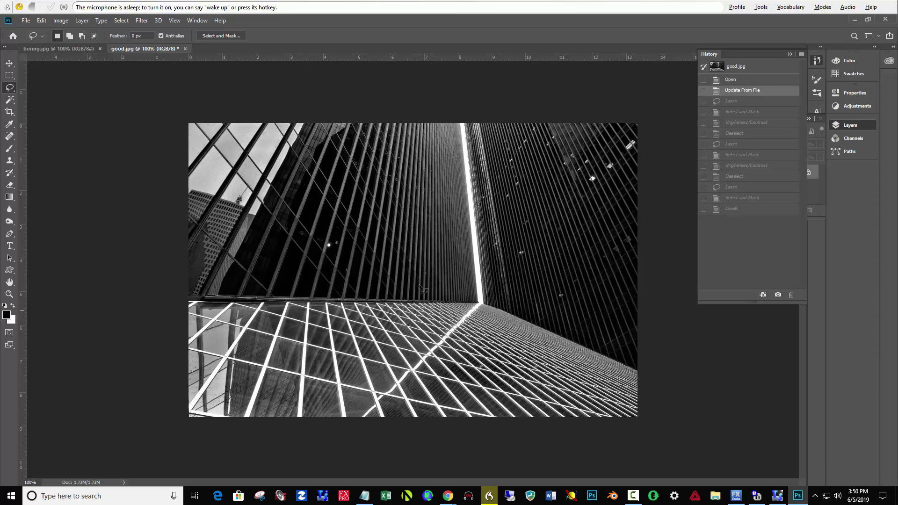
pyautogui.click(747, 211)
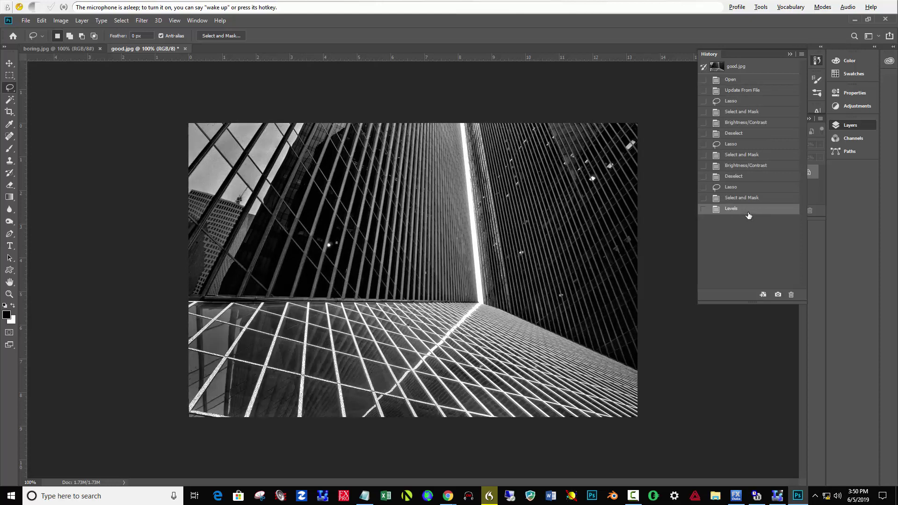
pyautogui.click(752, 92)
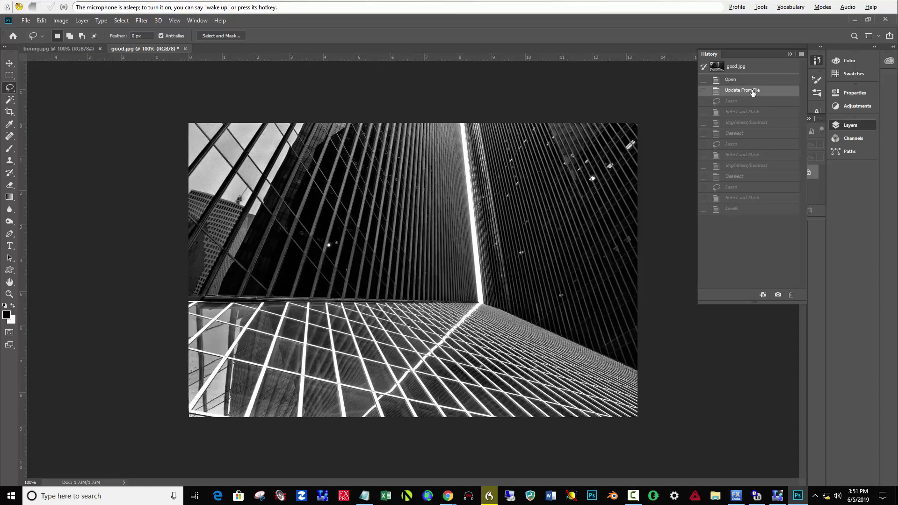
pyautogui.click(749, 212)
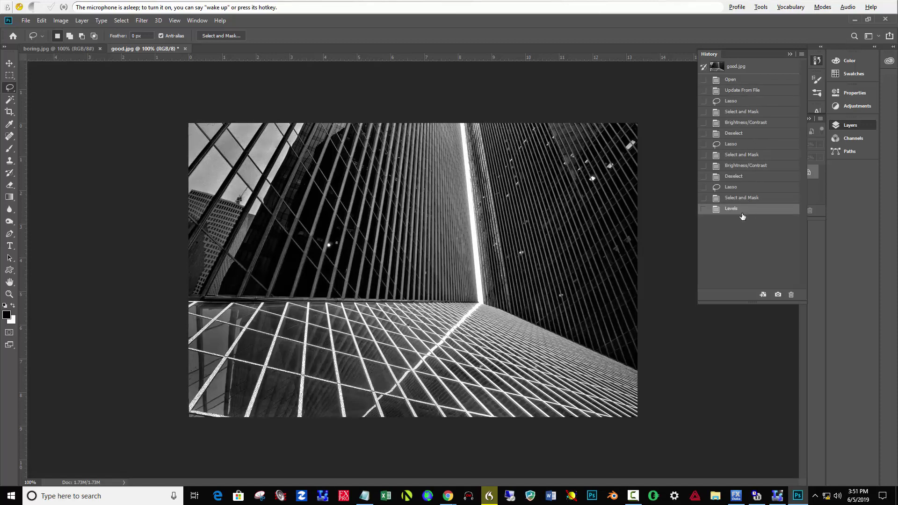